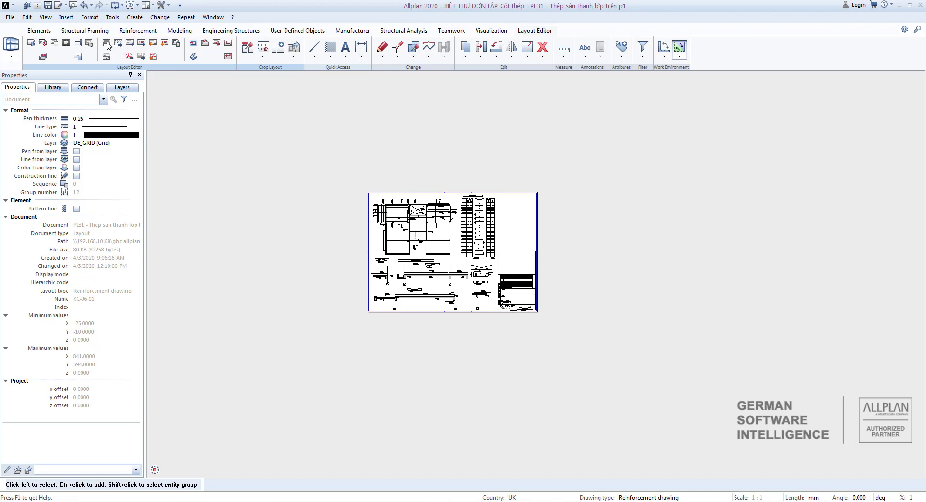
Review the print profile's printer pens for pens 0.25 and 0.35 and colour 0, then accept the assignments
{"action": "left_click", "coordinate": [107, 44]}
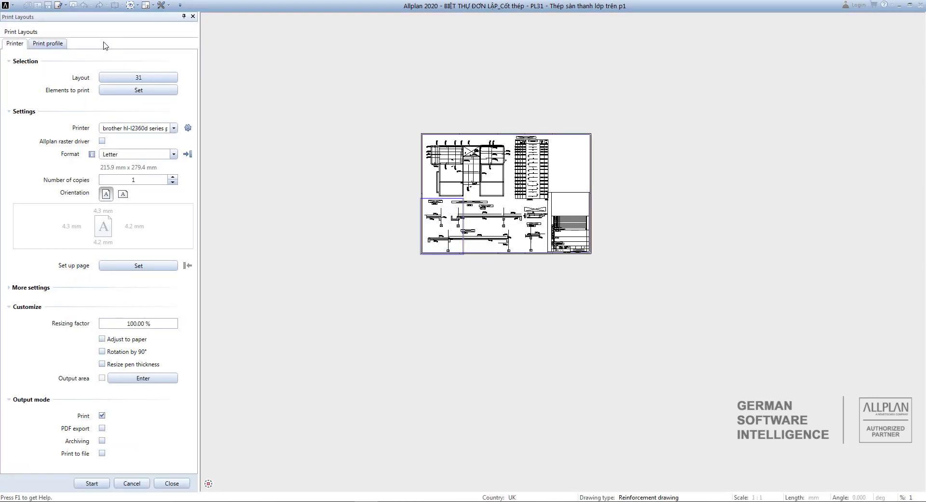
{"action": "left_click", "coordinate": [57, 45]}
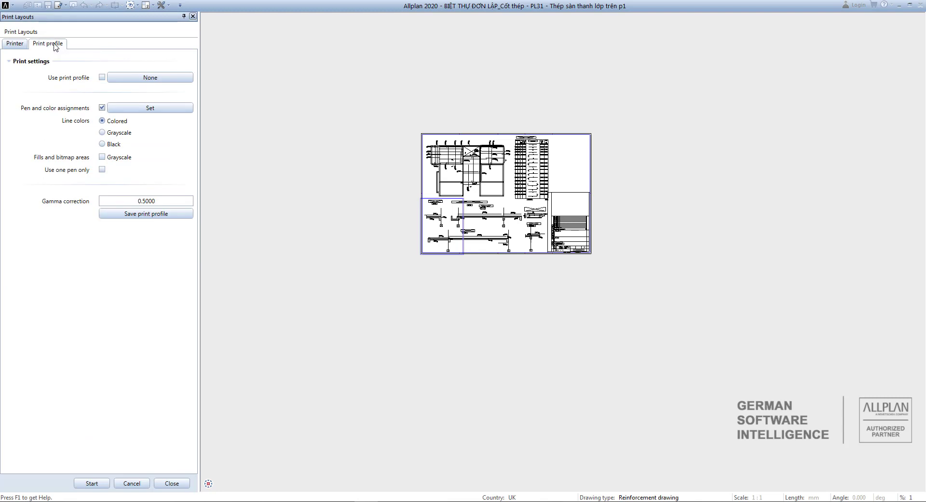
{"action": "left_click", "coordinate": [163, 110]}
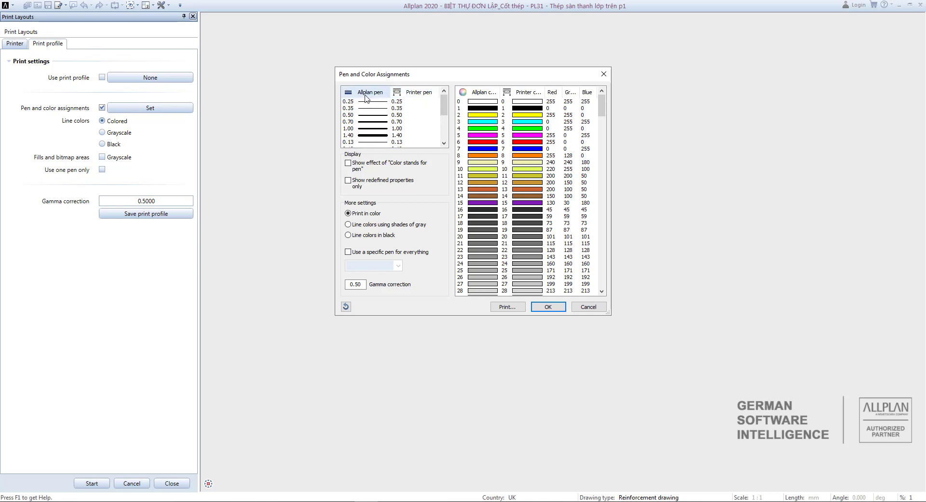
{"action": "left_click", "coordinate": [401, 104]}
{"action": "left_click", "coordinate": [401, 108]}
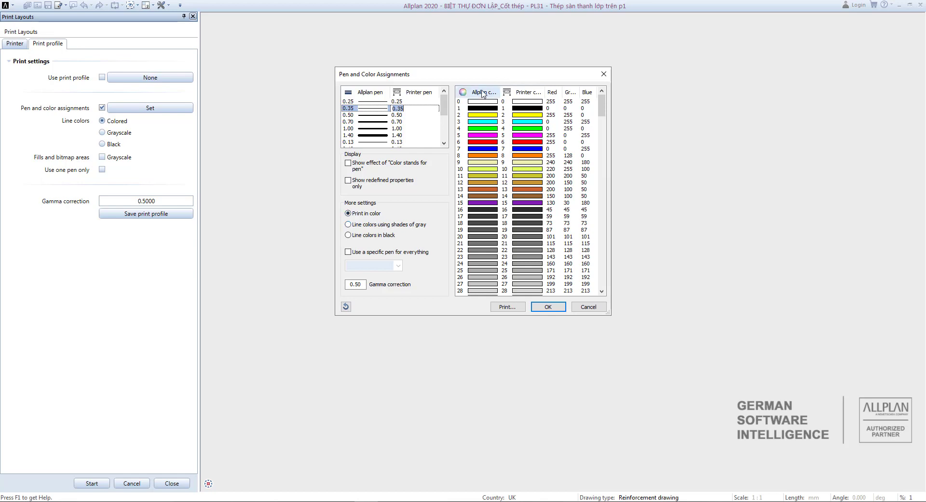
{"action": "left_click", "coordinate": [520, 102]}
{"action": "left_click", "coordinate": [525, 103]}
{"action": "left_click", "coordinate": [531, 103]}
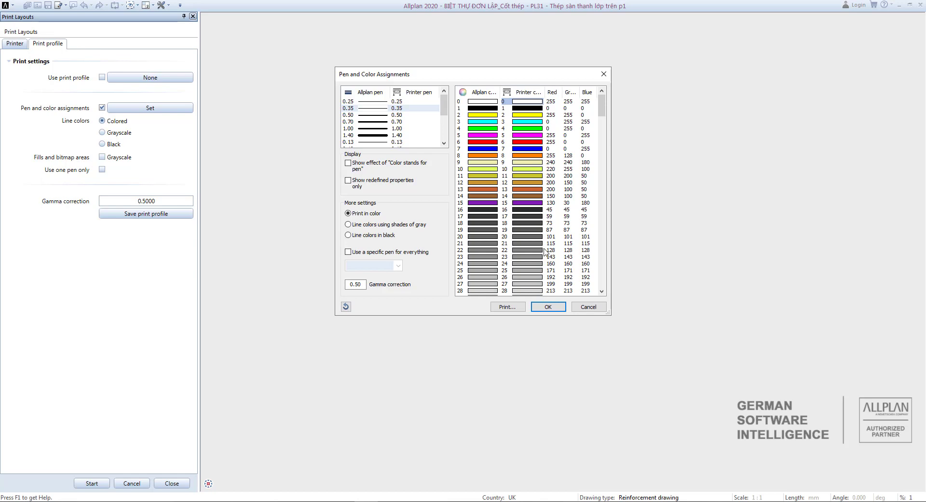
{"action": "left_click", "coordinate": [548, 307]}
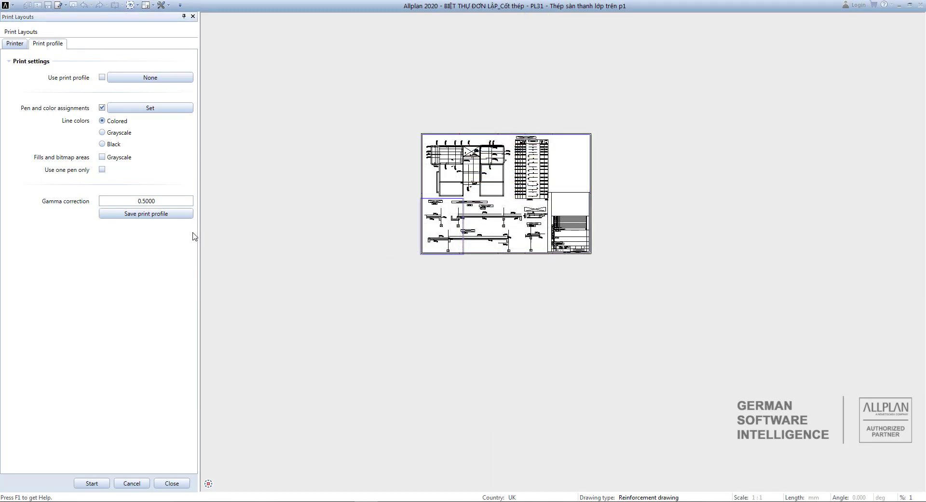
Browse the .npp print profiles without saving one, then close the Print Layouts panel
{"action": "left_click", "coordinate": [137, 213]}
{"action": "scroll", "coordinate": [494, 283], "scroll_direction": "down", "scroll_amount": 1}
{"action": "scroll", "coordinate": [494, 283], "scroll_direction": "down", "scroll_amount": 5}
{"action": "scroll", "coordinate": [415, 339], "scroll_direction": "up", "scroll_amount": 1}
{"action": "scroll", "coordinate": [416, 340], "scroll_direction": "down", "scroll_amount": 1}
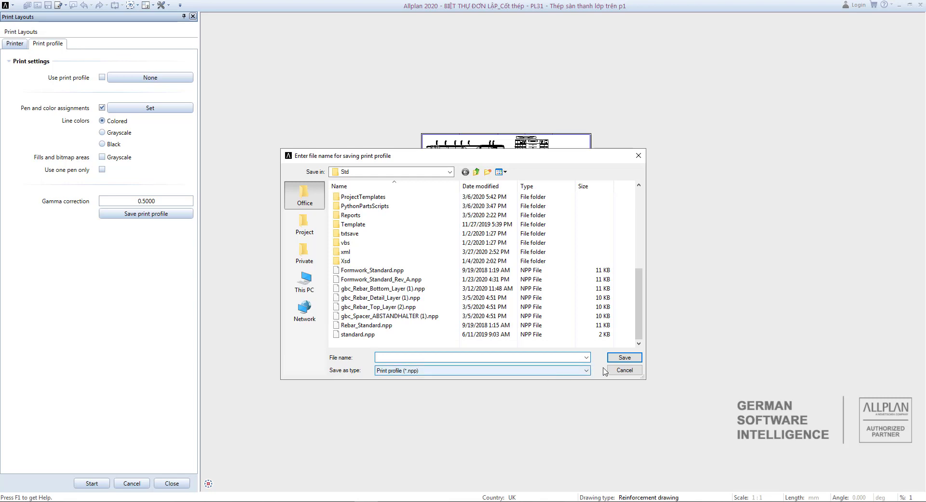
{"action": "left_click", "coordinate": [624, 369]}
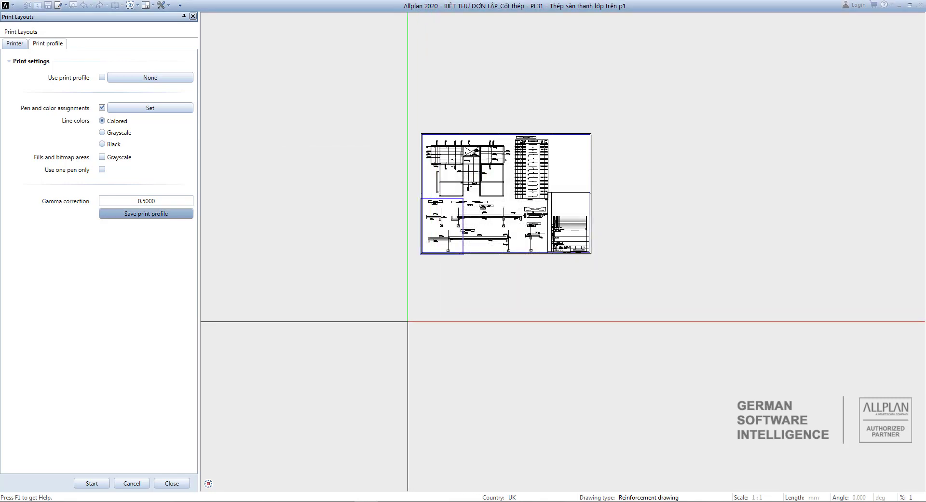
{"action": "left_click", "coordinate": [175, 484]}
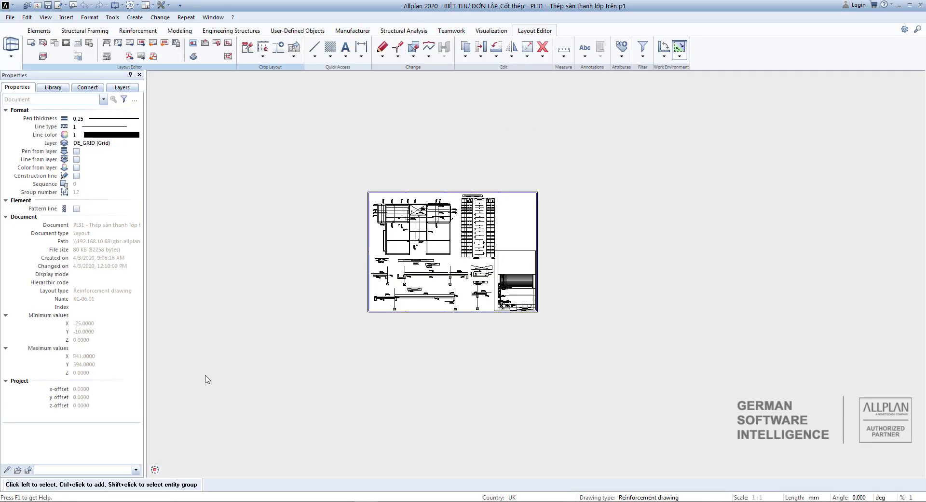
Select layouts 21, 33 and 34 alongside 31 for PDF export and confirm the selection
{"action": "scroll", "coordinate": [299, 198], "scroll_direction": "down", "scroll_amount": 1}
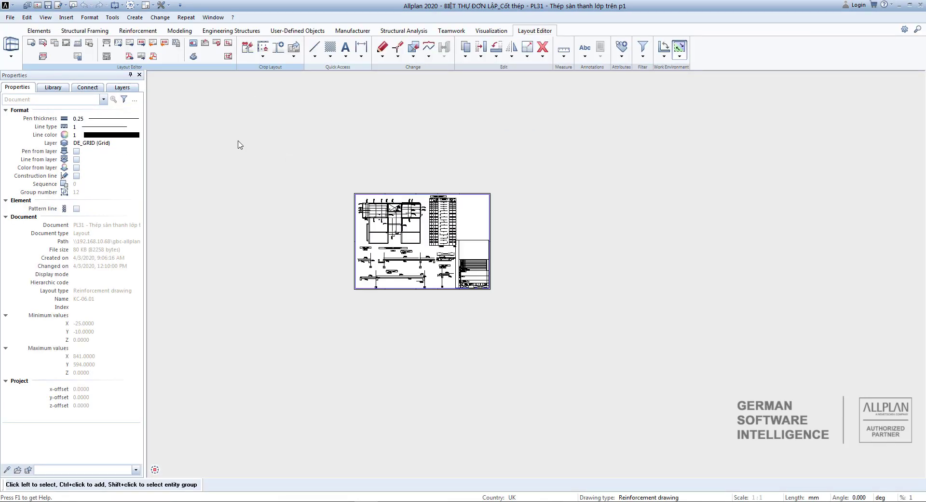
{"action": "scroll", "coordinate": [227, 135], "scroll_direction": "up", "scroll_amount": 1}
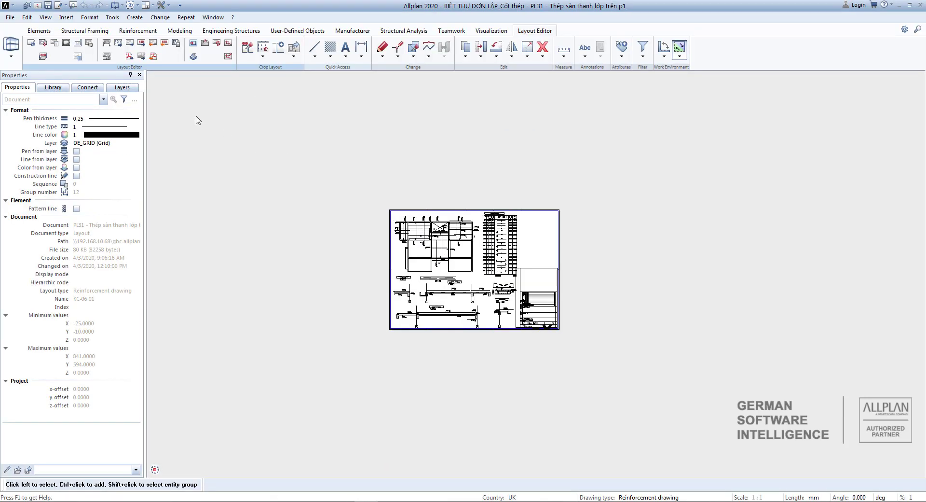
{"action": "left_click", "coordinate": [130, 57]}
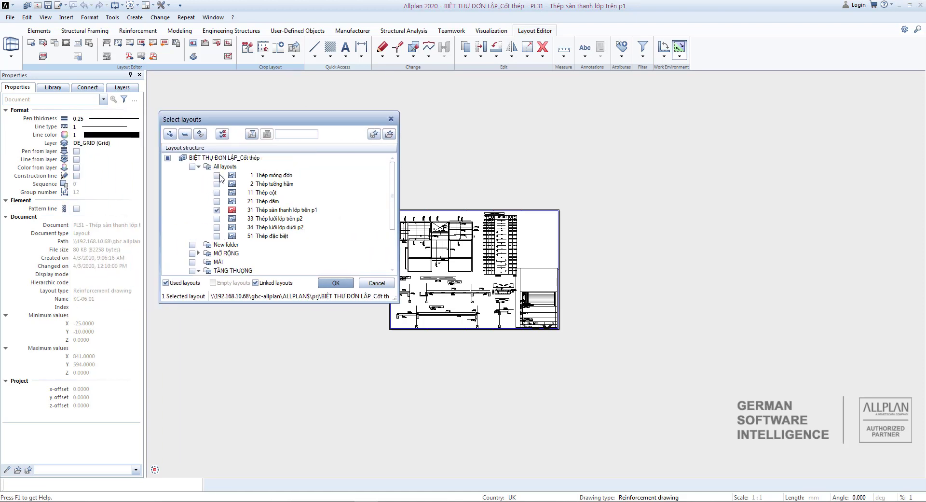
{"action": "left_click", "coordinate": [217, 200]}
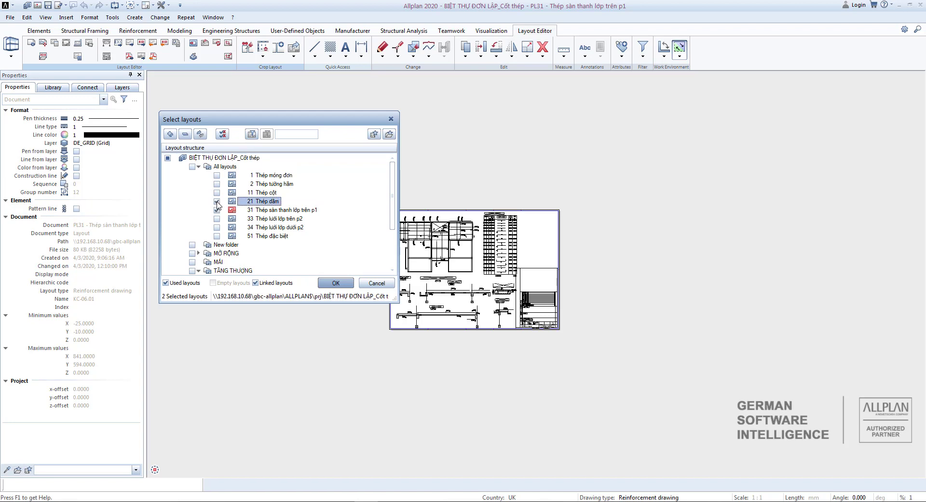
{"action": "left_click", "coordinate": [217, 218]}
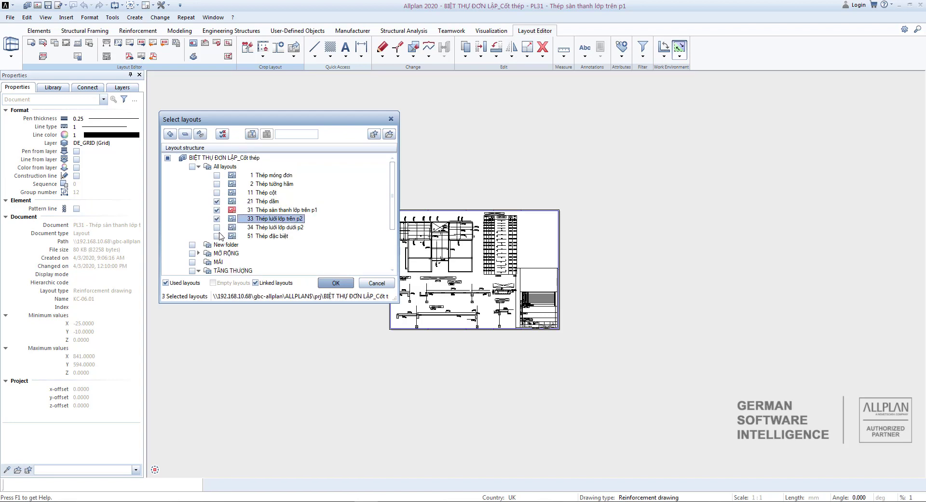
{"action": "left_click", "coordinate": [216, 227]}
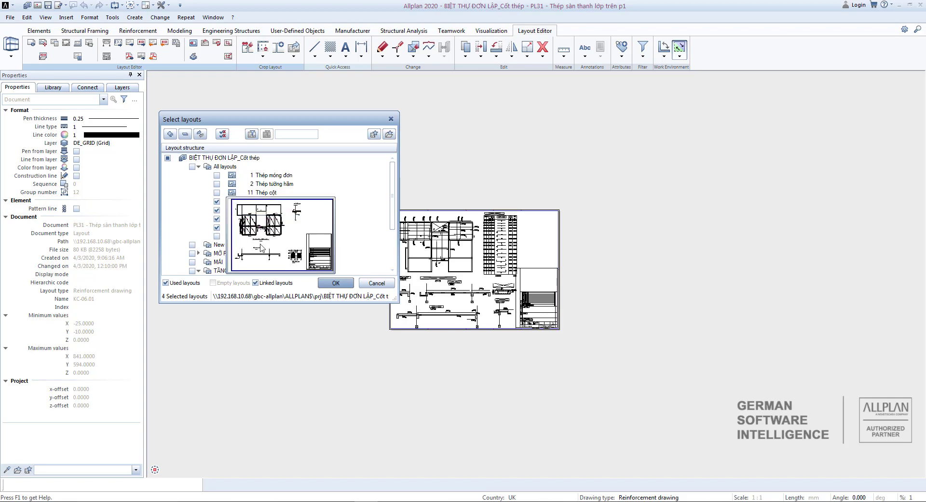
{"action": "left_click", "coordinate": [335, 283]}
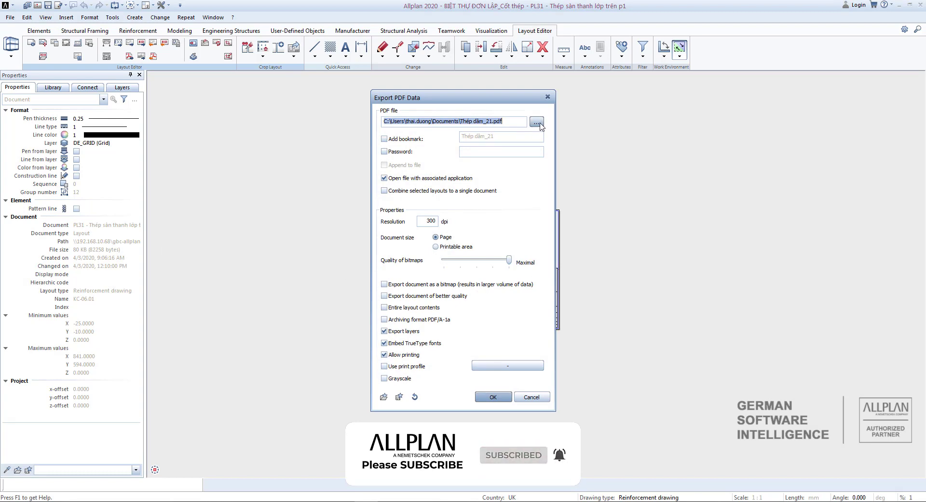
Save the exported Thép dầm_21.pdf to the Desktop
{"action": "left_click", "coordinate": [537, 122]}
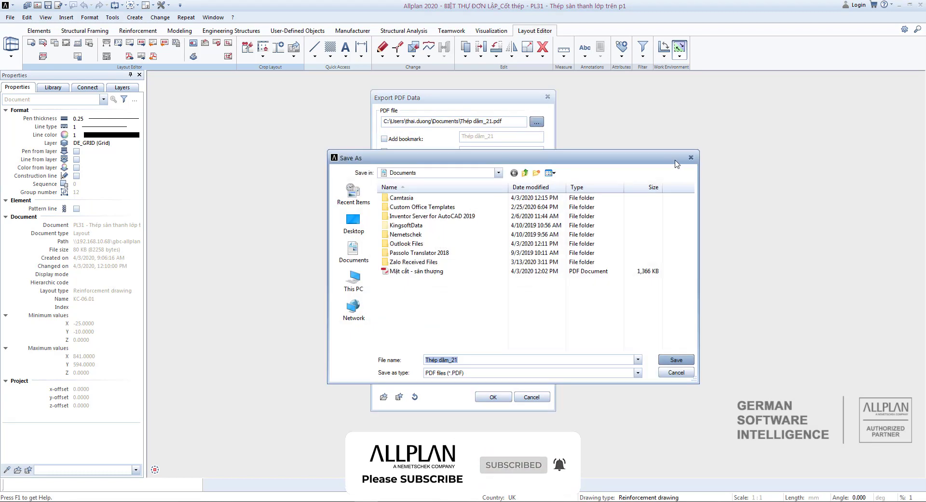
{"action": "left_click", "coordinate": [354, 223]}
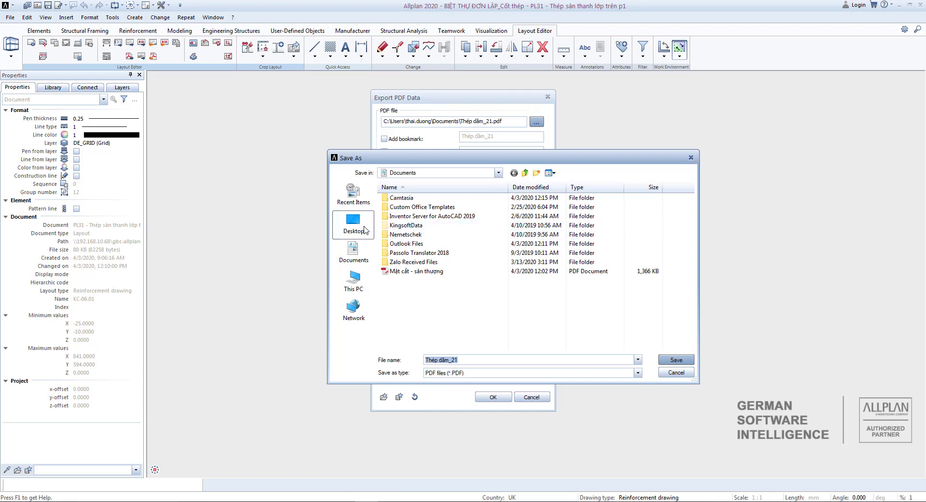
{"action": "left_click", "coordinate": [676, 360]}
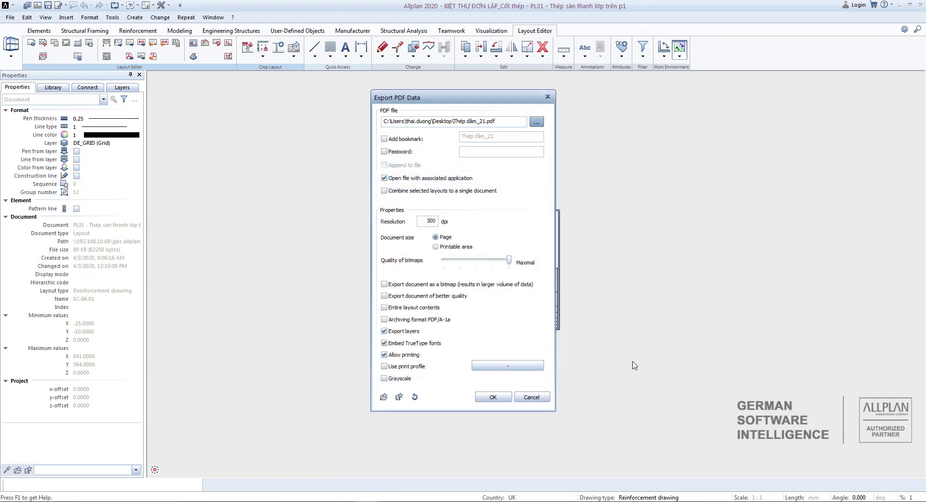
Apply the standard.npp print profile and run the PDF export
{"action": "left_click", "coordinate": [416, 369]}
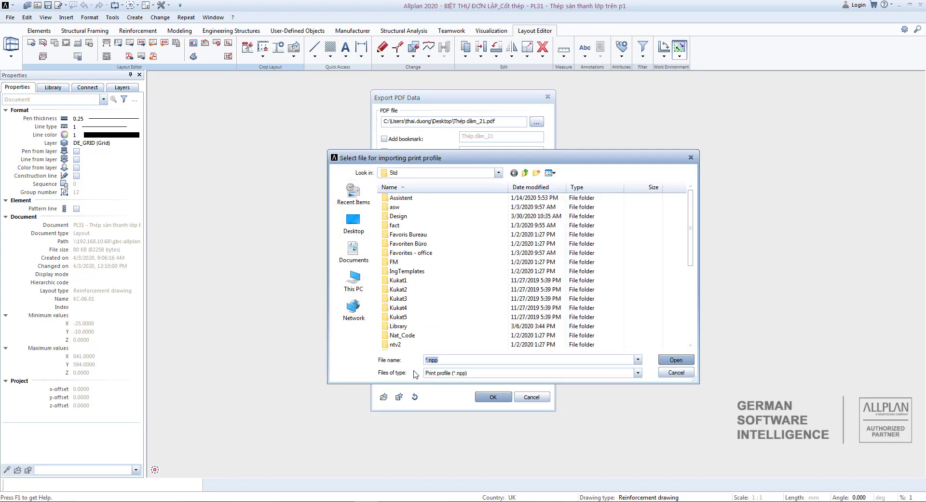
{"action": "scroll", "coordinate": [507, 337], "scroll_direction": "down", "scroll_amount": 6}
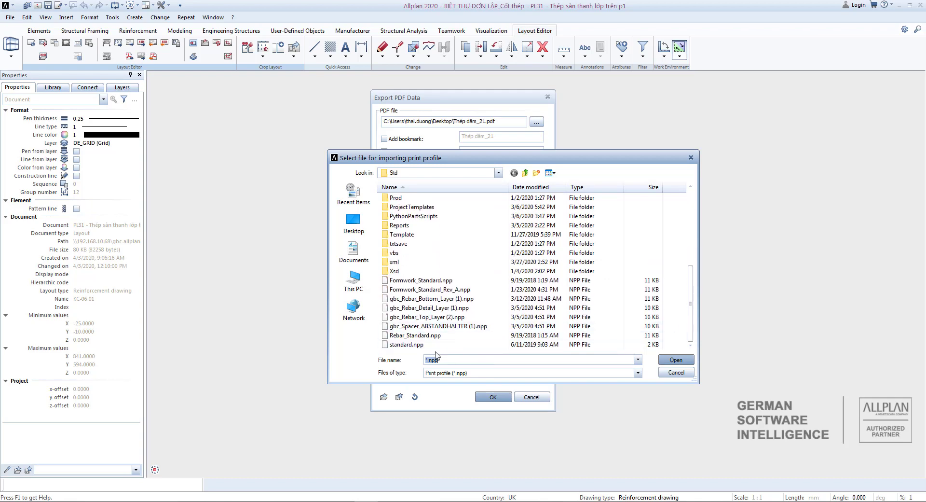
{"action": "left_click", "coordinate": [507, 344]}
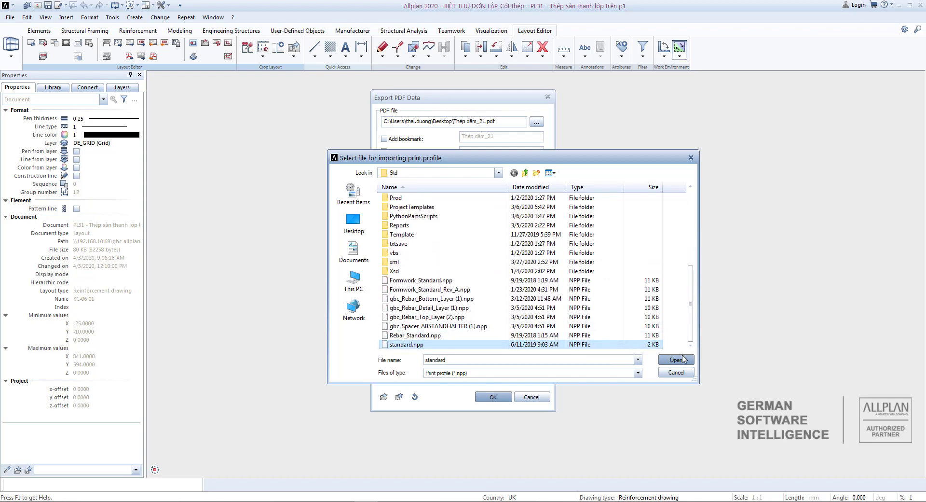
{"action": "left_click", "coordinate": [673, 359]}
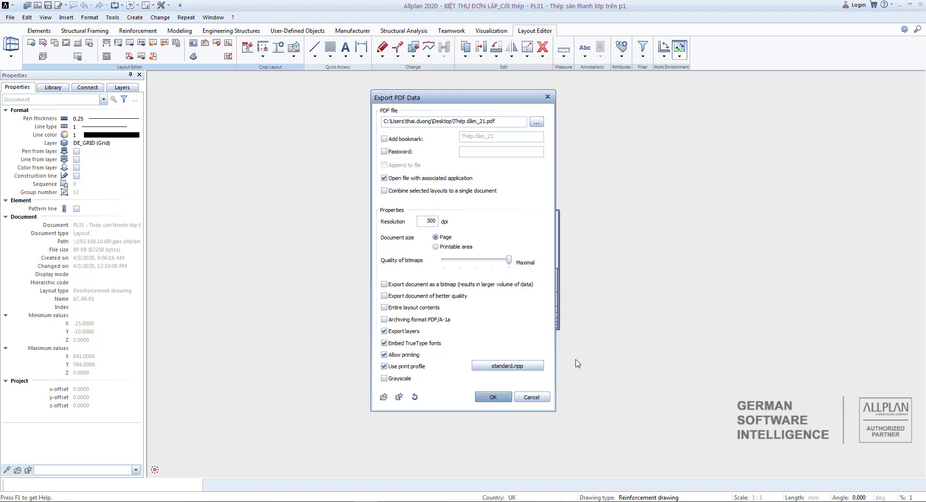
{"action": "left_click", "coordinate": [493, 397]}
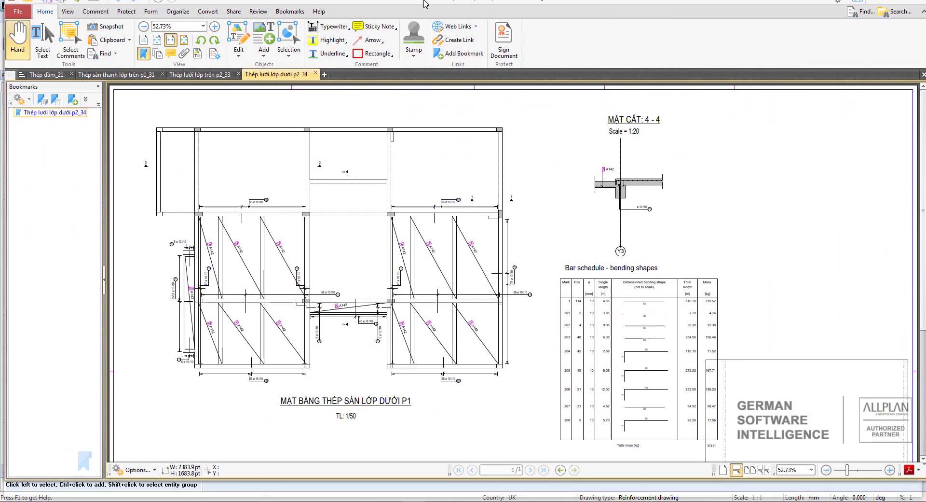
Review the Thép sàn thanh lớp trên p1_31 and Thép dầm_21 PDFs, then close PDF-XChange Editor
{"action": "double_click", "coordinate": [425, 4]}
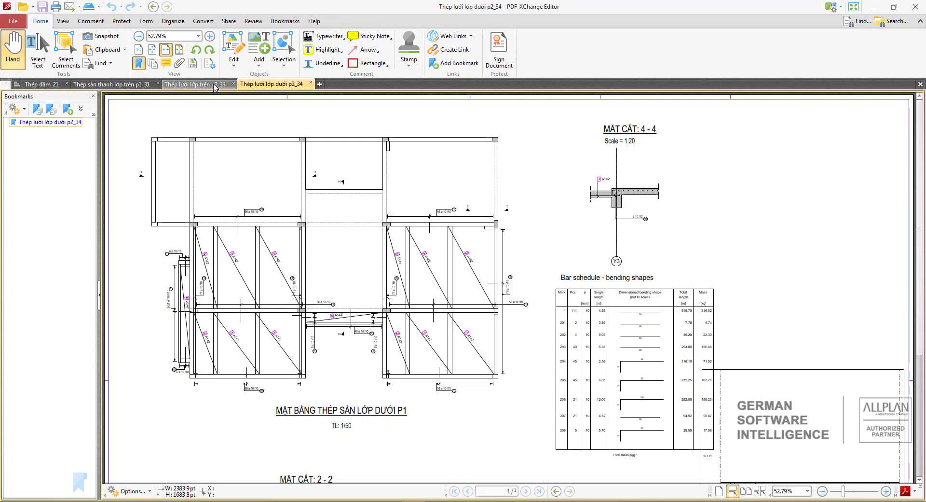
{"action": "left_click", "coordinate": [110, 84]}
{"action": "left_click", "coordinate": [59, 86]}
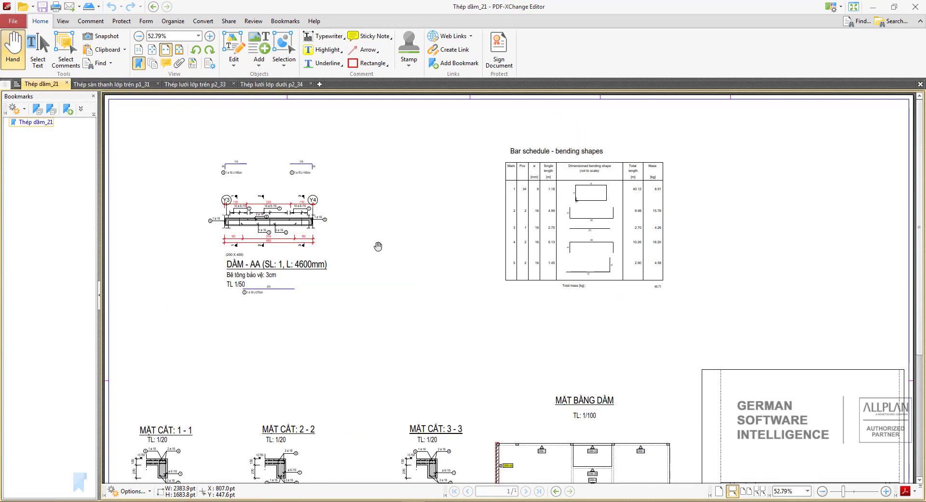
{"action": "left_click", "coordinate": [911, 9]}
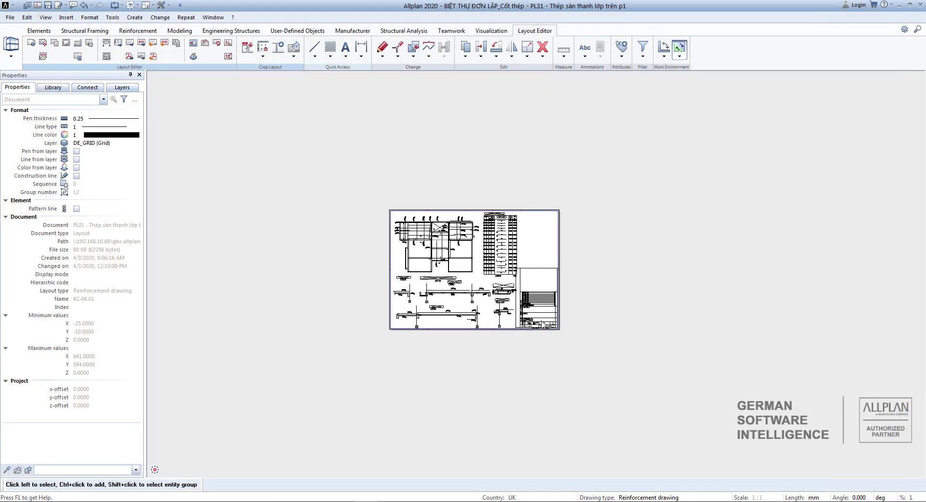
Choose only layout 31 Thép sàn thanh lớp trên p1 for export and confirm
{"action": "left_click", "coordinate": [130, 44]}
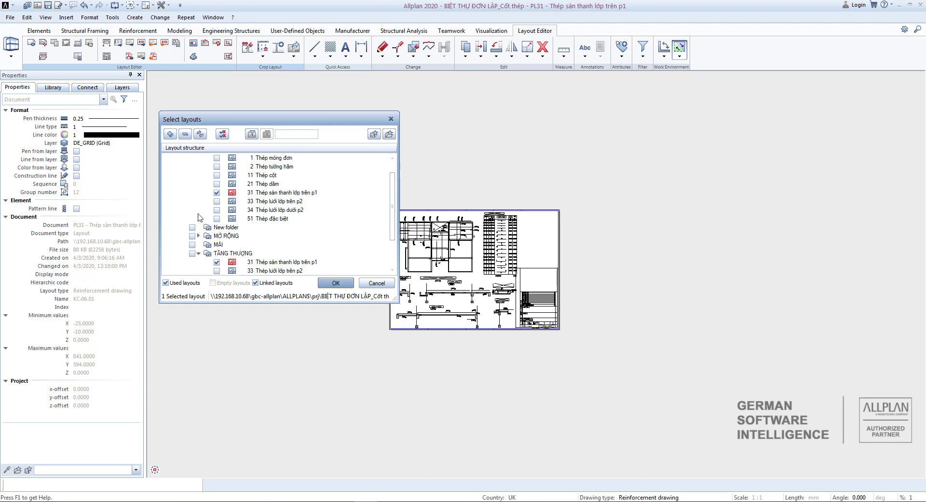
{"action": "scroll", "coordinate": [218, 184], "scroll_direction": "up", "scroll_amount": 1}
{"action": "scroll", "coordinate": [221, 202], "scroll_direction": "down", "scroll_amount": 1}
{"action": "left_click", "coordinate": [217, 192]}
{"action": "left_click", "coordinate": [217, 184]}
{"action": "left_click", "coordinate": [216, 192]}
{"action": "left_click", "coordinate": [217, 184]}
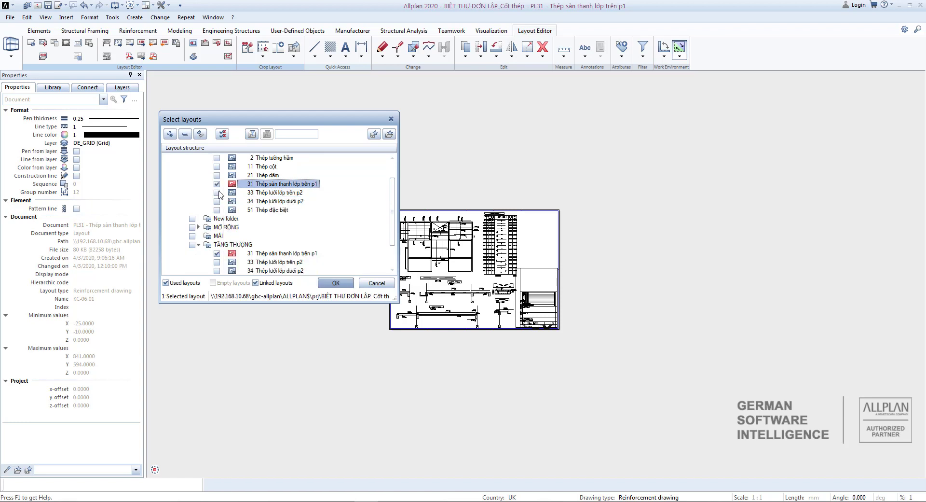
{"action": "left_click", "coordinate": [342, 285]}
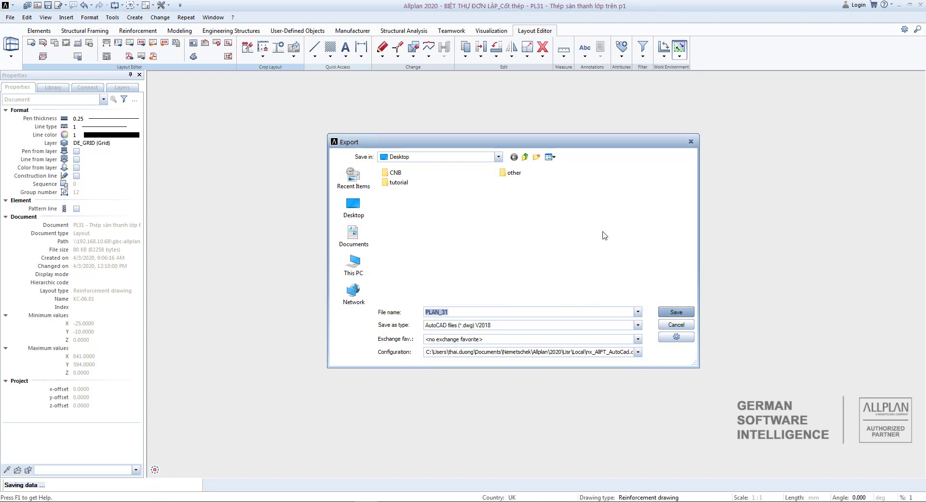
Set the export file type to AutoCAD DWG V2007 for PLAN_31.dwg
{"action": "left_click_drag", "start_coordinate": [583, 145], "coordinate": [498, 125]}
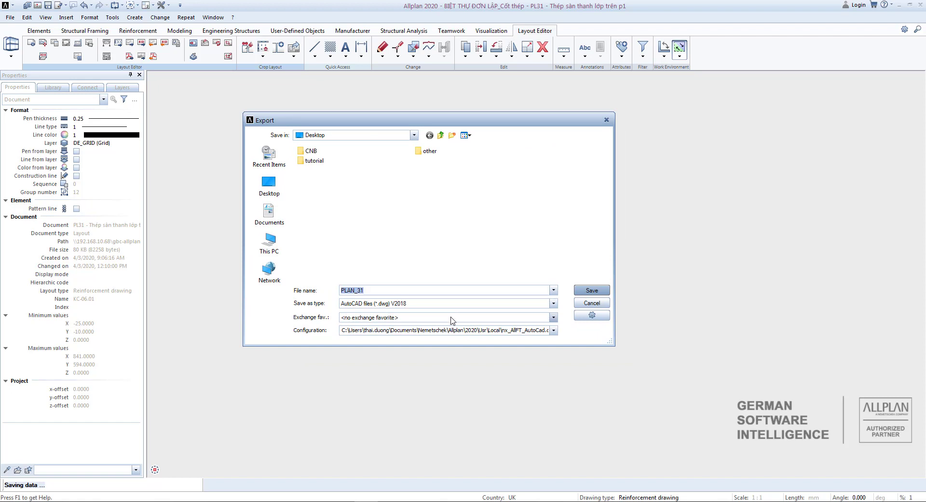
{"action": "left_click", "coordinate": [554, 303]}
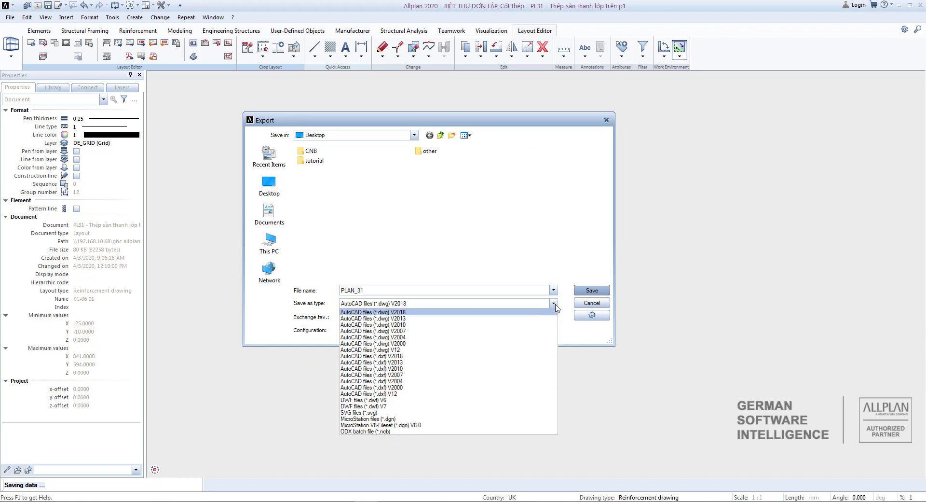
{"action": "left_click", "coordinate": [412, 331]}
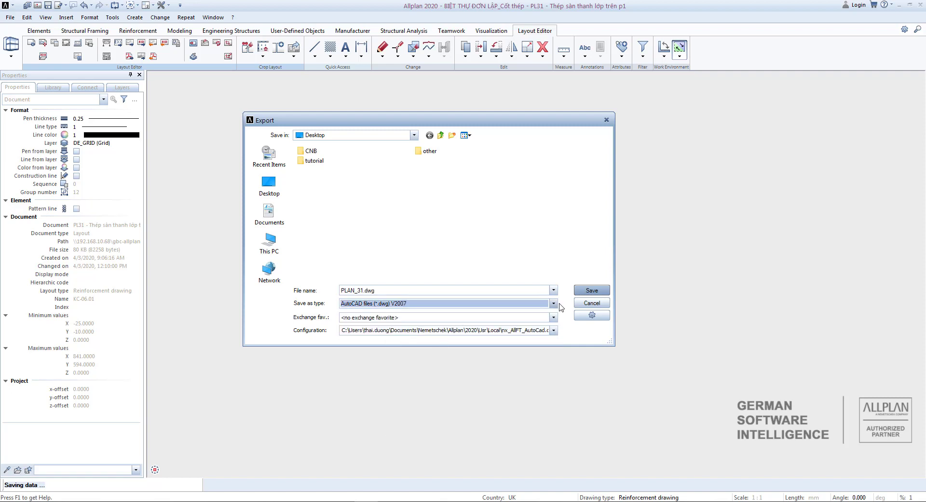
{"action": "left_click", "coordinate": [591, 316]}
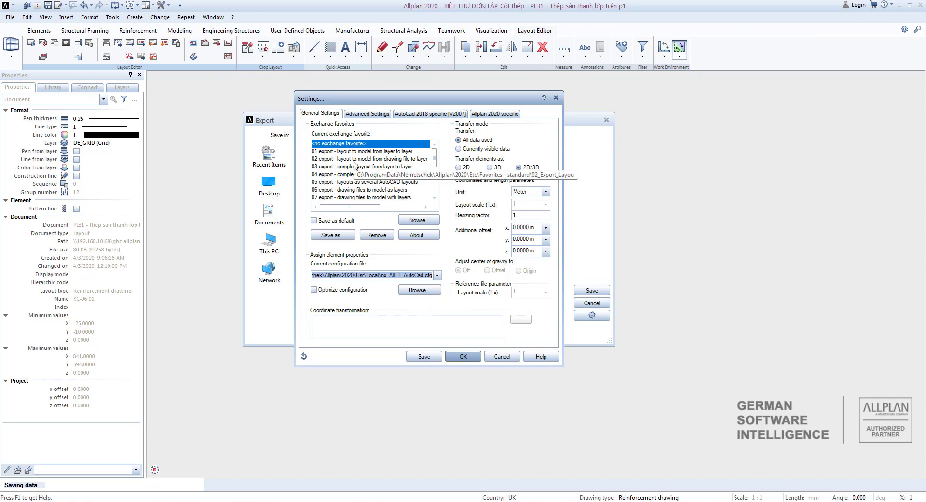
Set the DWG export unit to Millimeter and the resizing factor to 50
{"action": "left_click", "coordinate": [328, 160]}
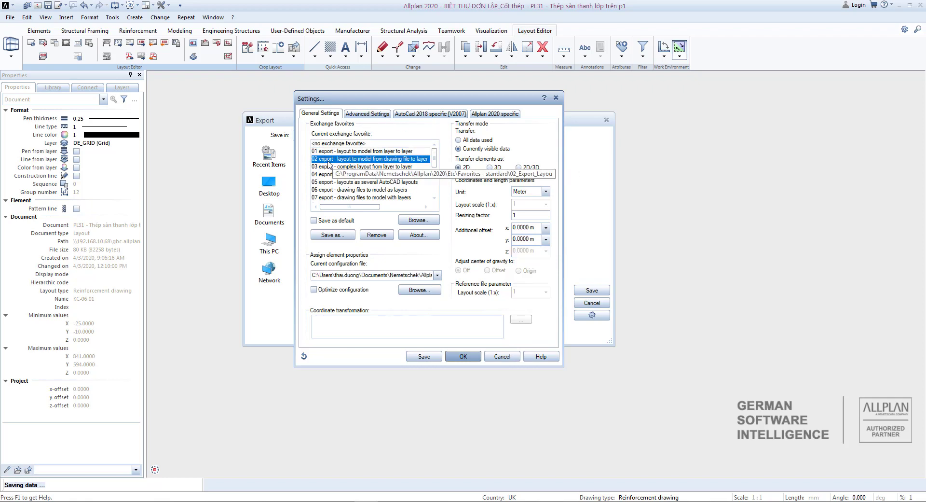
{"action": "left_click", "coordinate": [540, 193]}
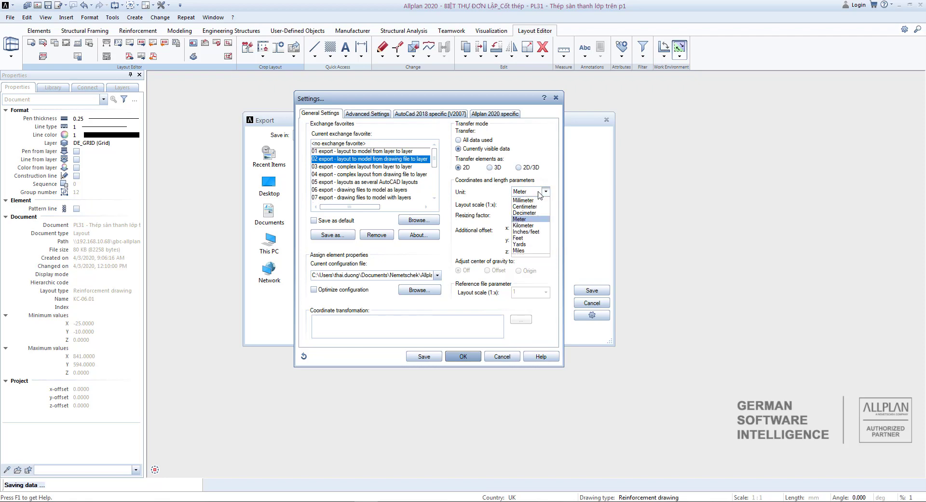
{"action": "left_click", "coordinate": [528, 202]}
{"action": "double_click", "coordinate": [532, 218]}
{"action": "type", "text": "50"}
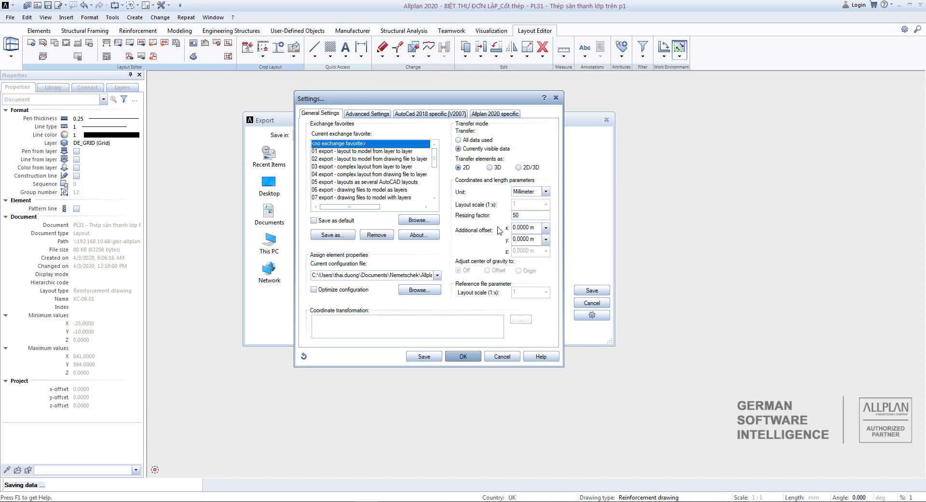
Tick Smart symbol, Area and Solid under Explode elements in the Advanced Settings
{"action": "left_click", "coordinate": [360, 115]}
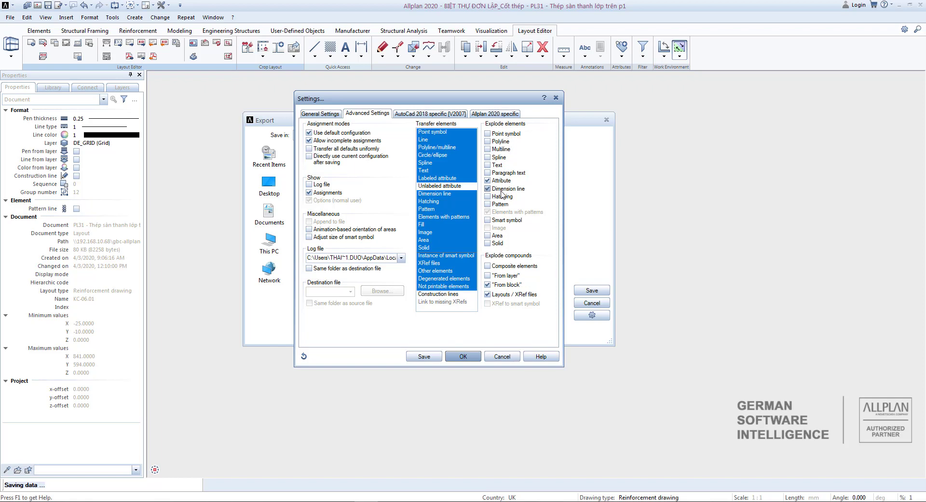
{"action": "left_click", "coordinate": [505, 221]}
{"action": "left_click", "coordinate": [497, 235]}
{"action": "left_click", "coordinate": [496, 242]}
{"action": "left_click", "coordinate": [330, 114]}
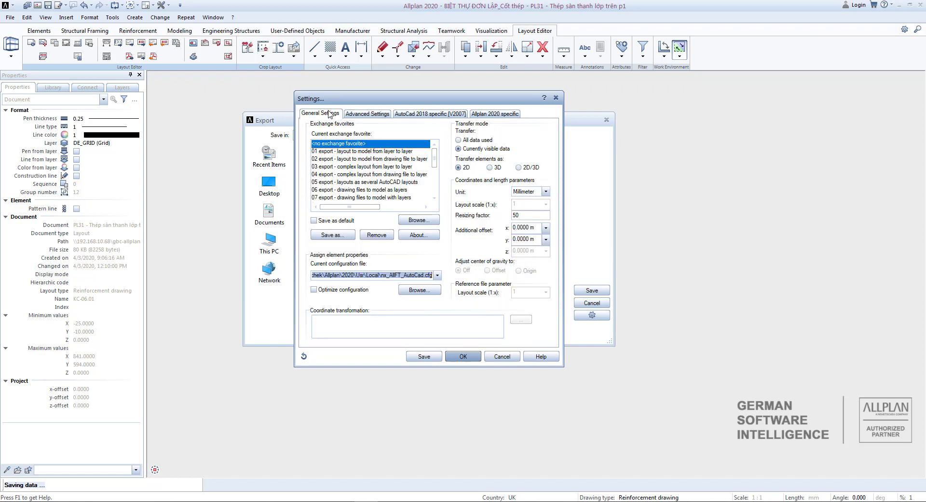
Save the Millimeter, factor 50 DWG export settings as favorite 'export 1-50' on the Desktop
{"action": "left_click", "coordinate": [331, 235]}
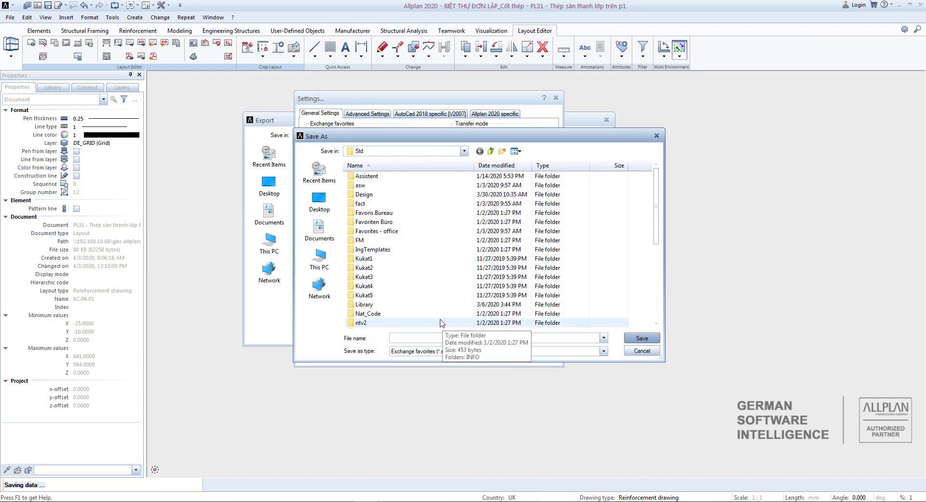
{"action": "type", "text": "ếp"}
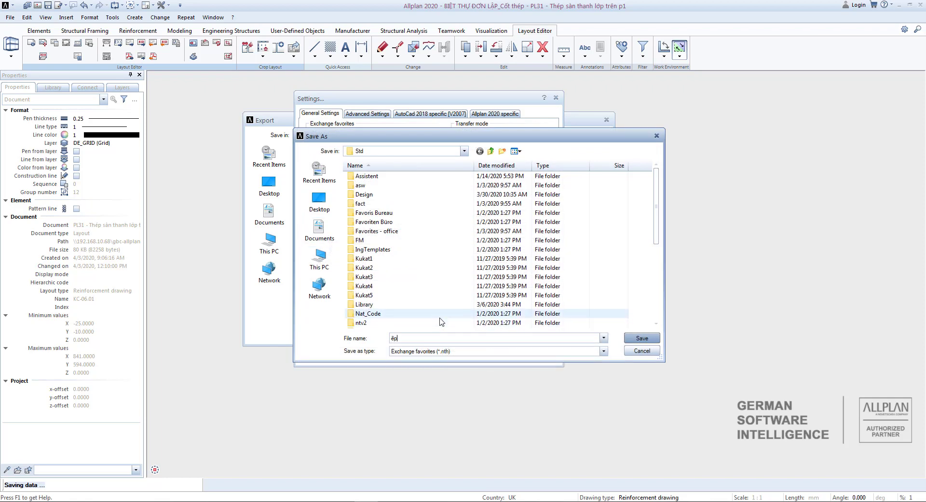
{"action": "type", "text": "ort "}
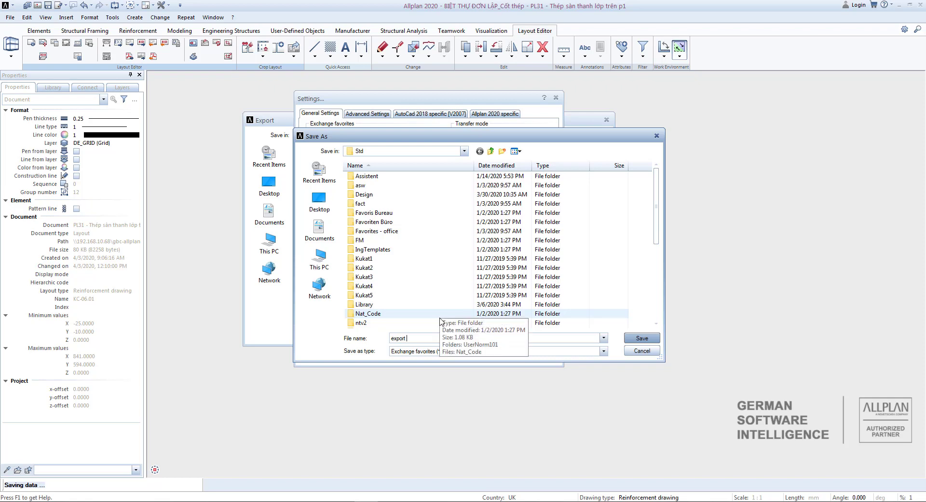
{"action": "type", "text": "1-50"}
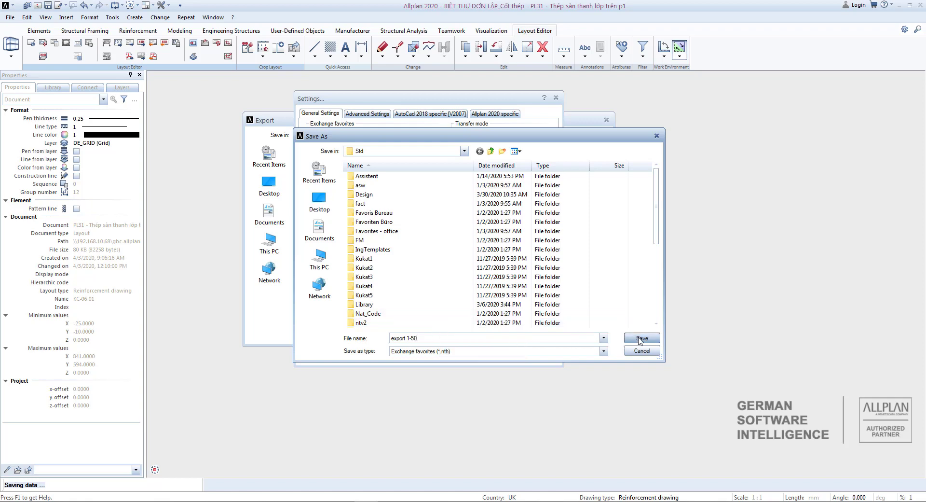
{"action": "left_click", "coordinate": [319, 213]}
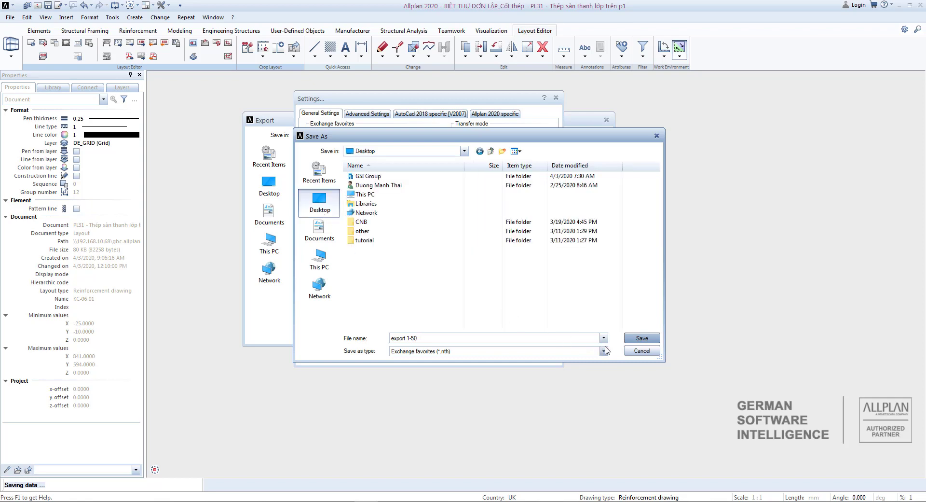
{"action": "left_click", "coordinate": [642, 338]}
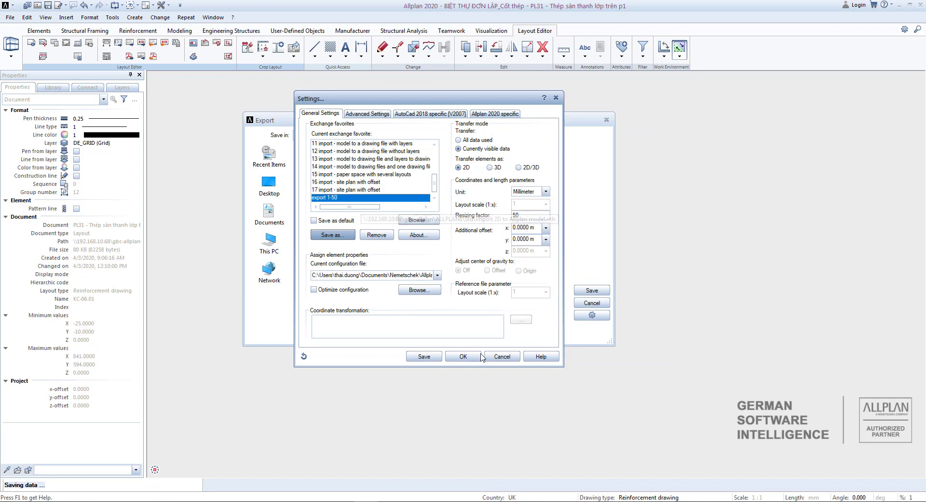
Export the slab reinforcement layout to PLAN_31.dwg on the Desktop using the export 1-50 favorite
{"action": "left_click", "coordinate": [462, 357]}
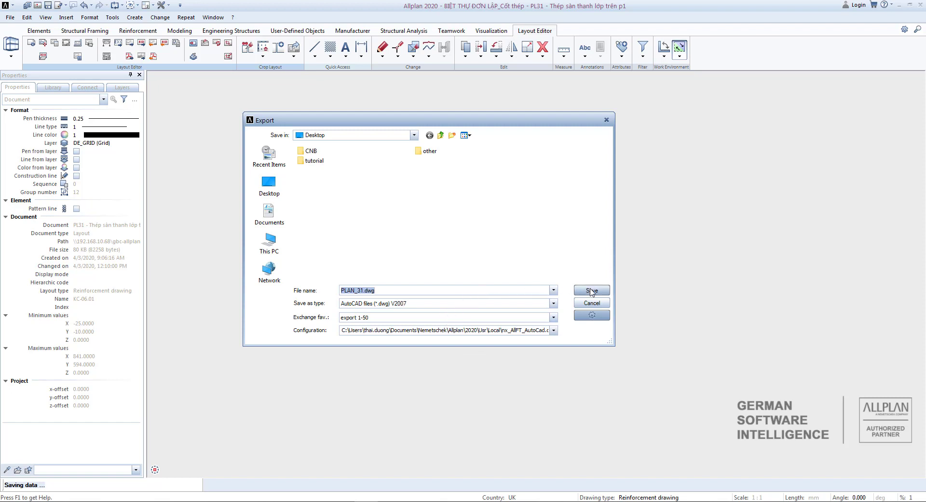
{"action": "left_click", "coordinate": [592, 291]}
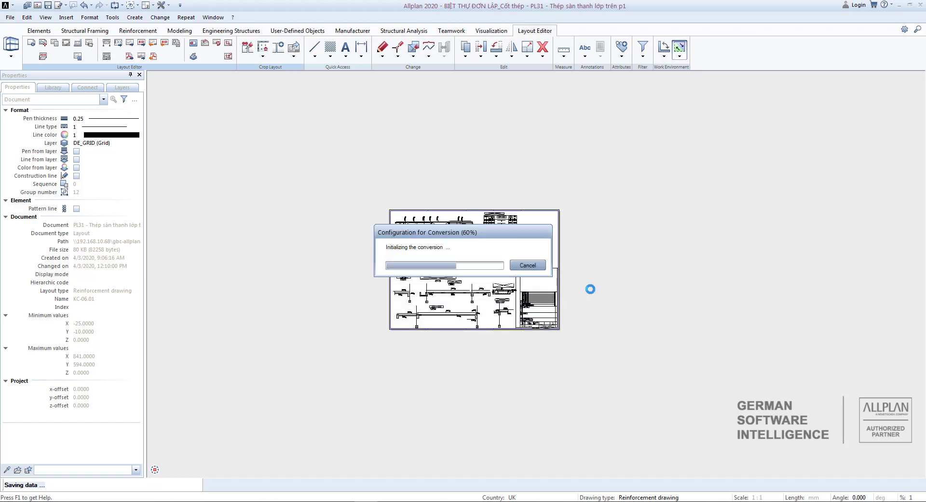
{"action": "left_click", "coordinate": [495, 272]}
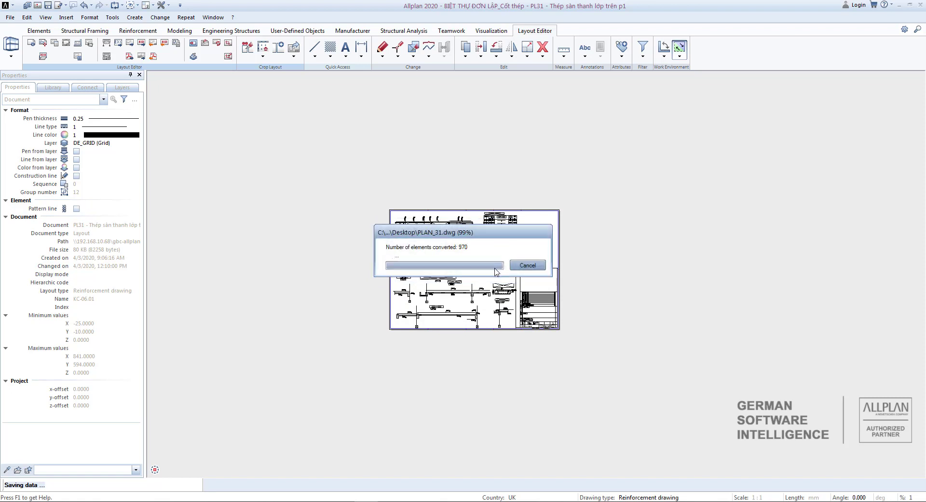